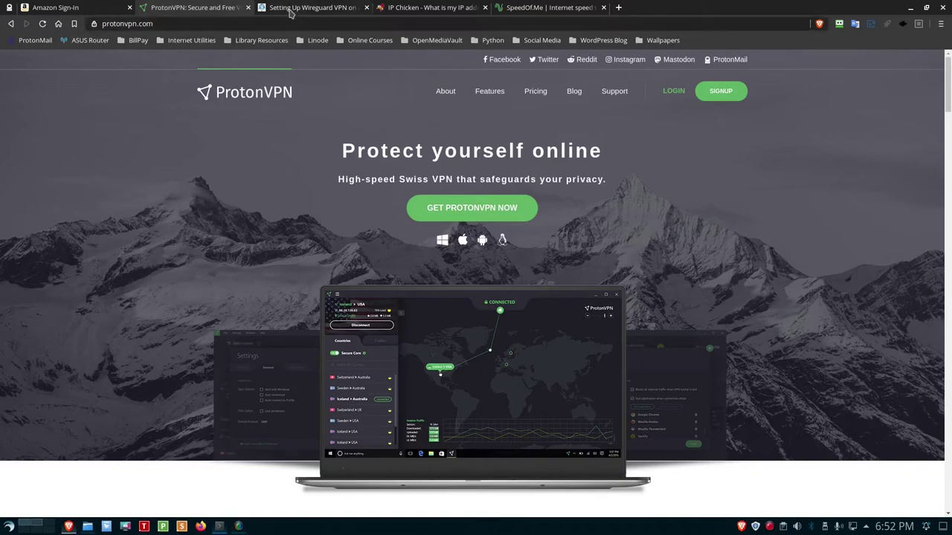
View the blog article on setting up Wireguard VPN on a Linode and return to the ProtonVPN home page
left_click(305, 8)
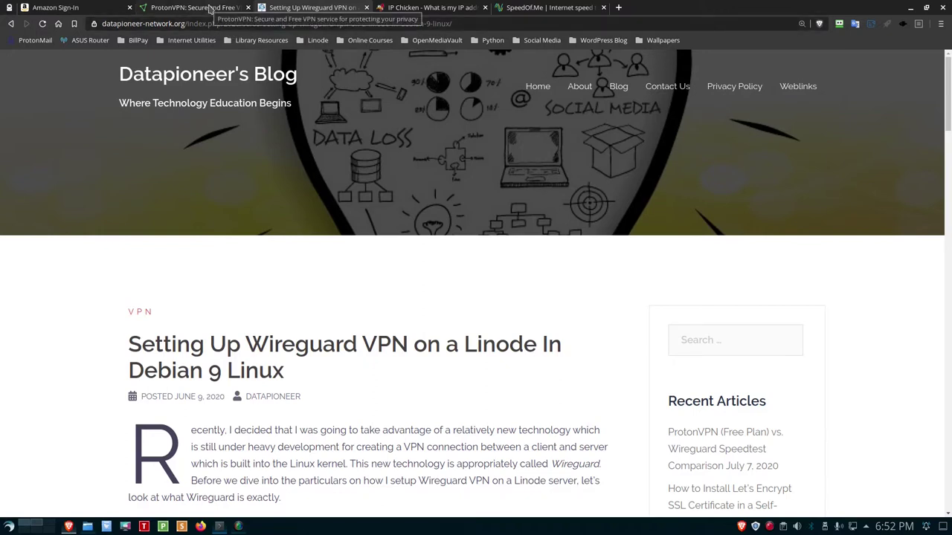
left_click(212, 10)
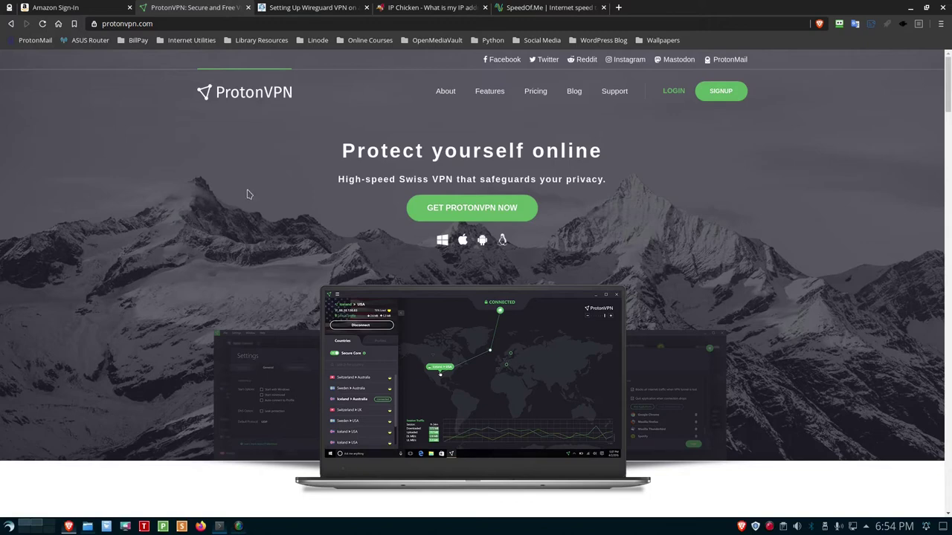
Check the public IP address on IP Chicken and run a baseline SpeedOf.Me test without a VPN
left_click(440, 9)
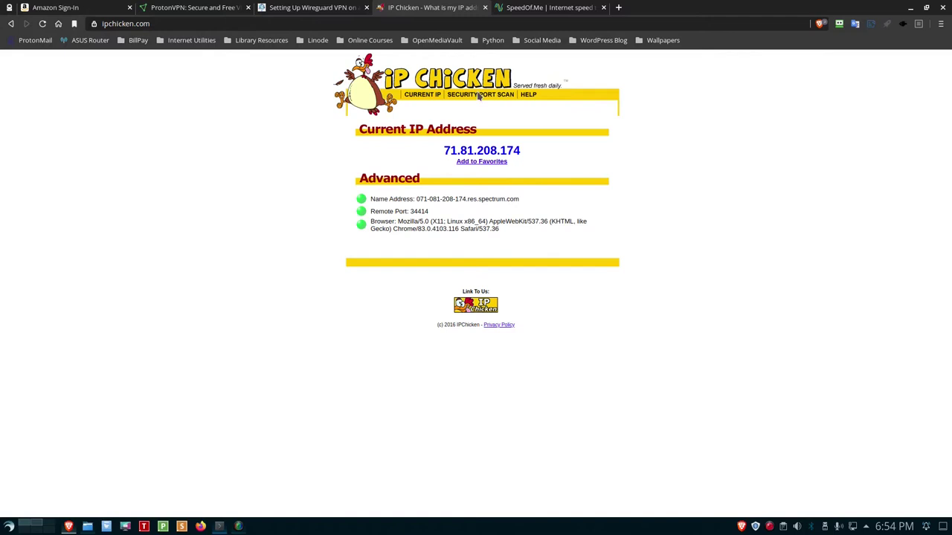
left_click(533, 10)
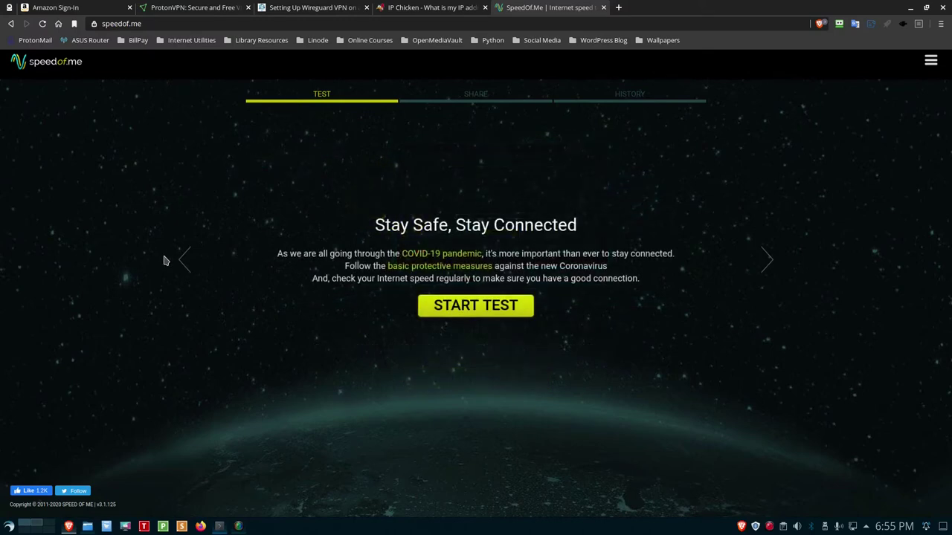
left_click(450, 310)
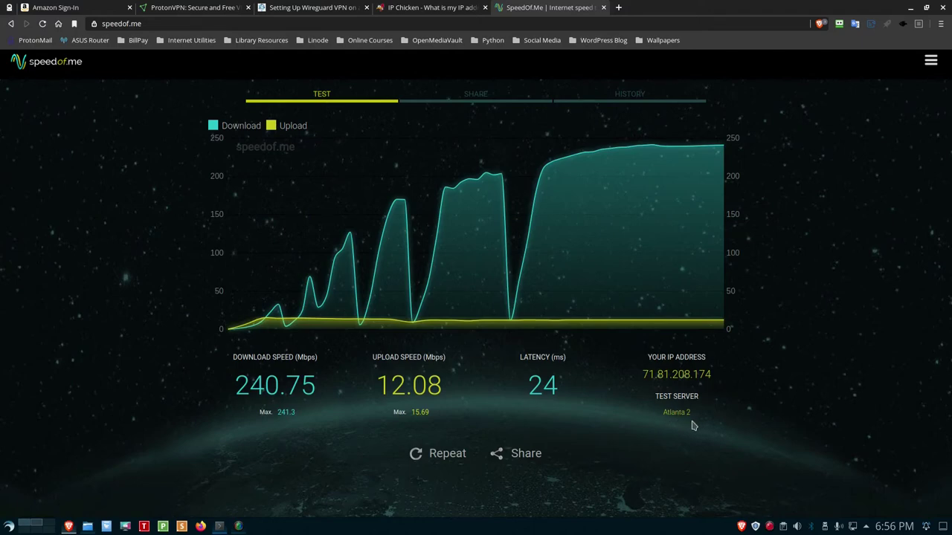
left_click(438, 9)
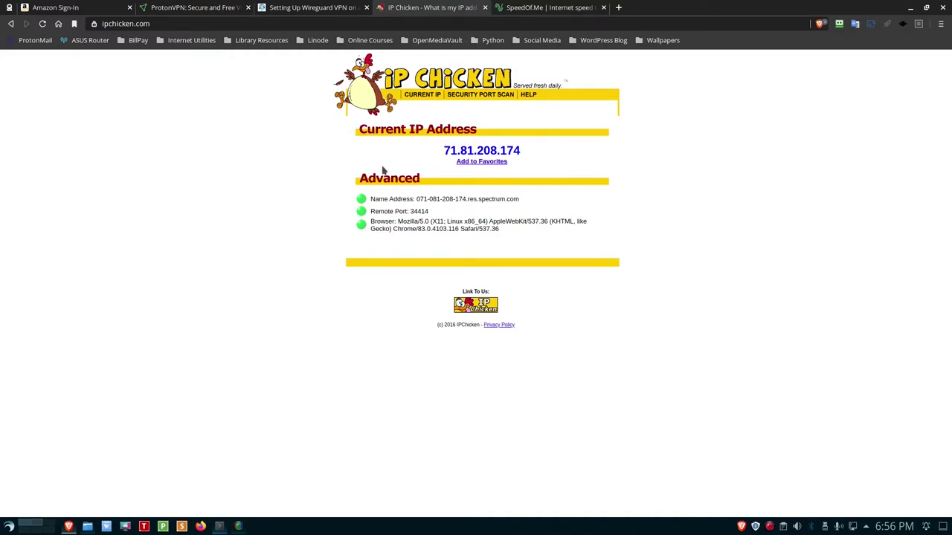
left_click(521, 9)
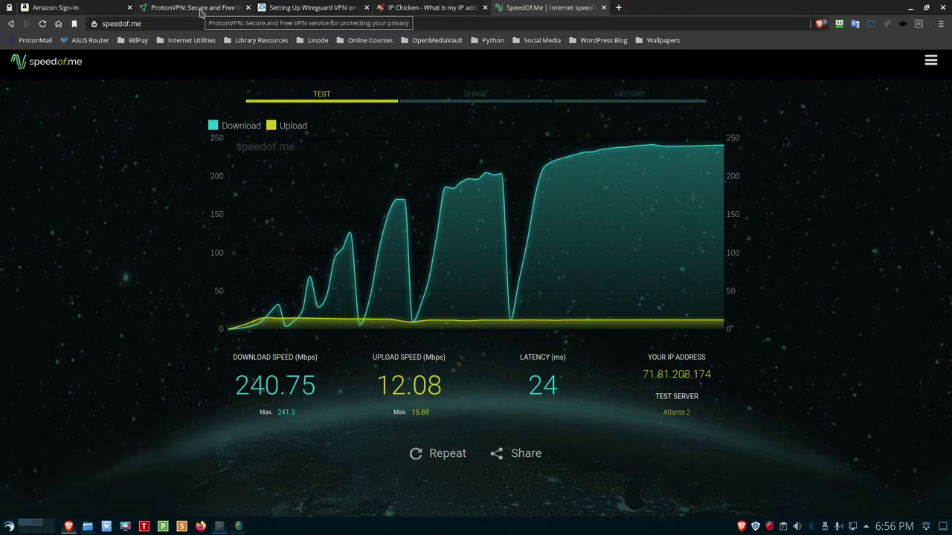
Switch to Konsole and bring up the Wireguard VPN with the wgup command, entering the sudo password
left_click(219, 527)
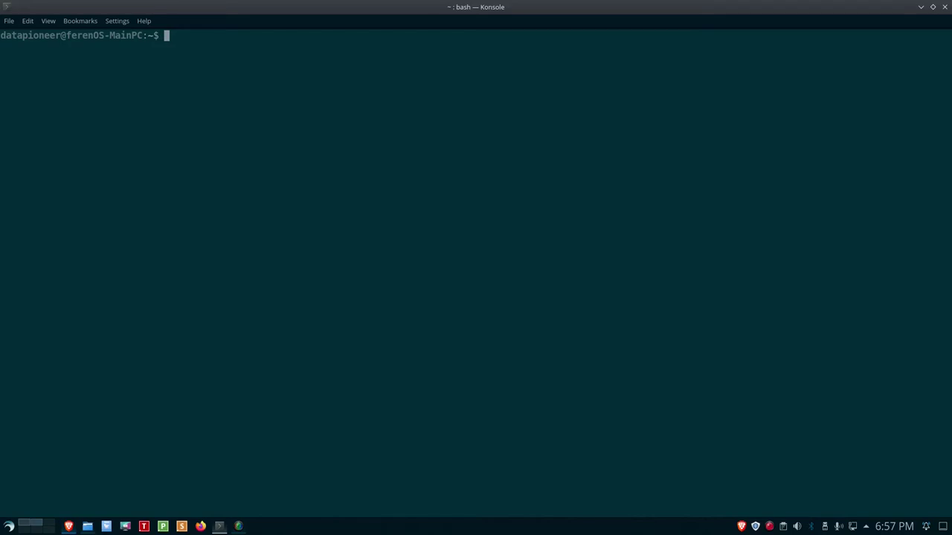
type("wgup")
key("Return")
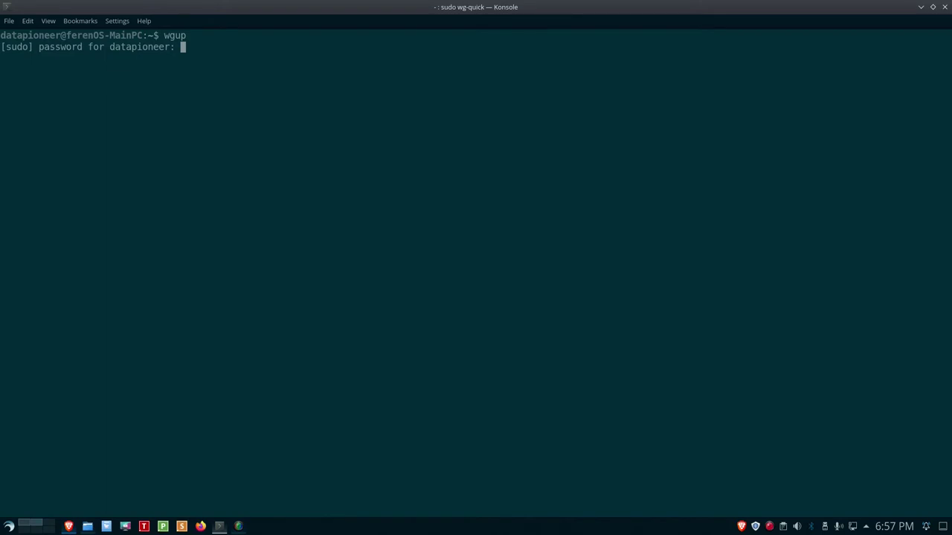
key("Return")
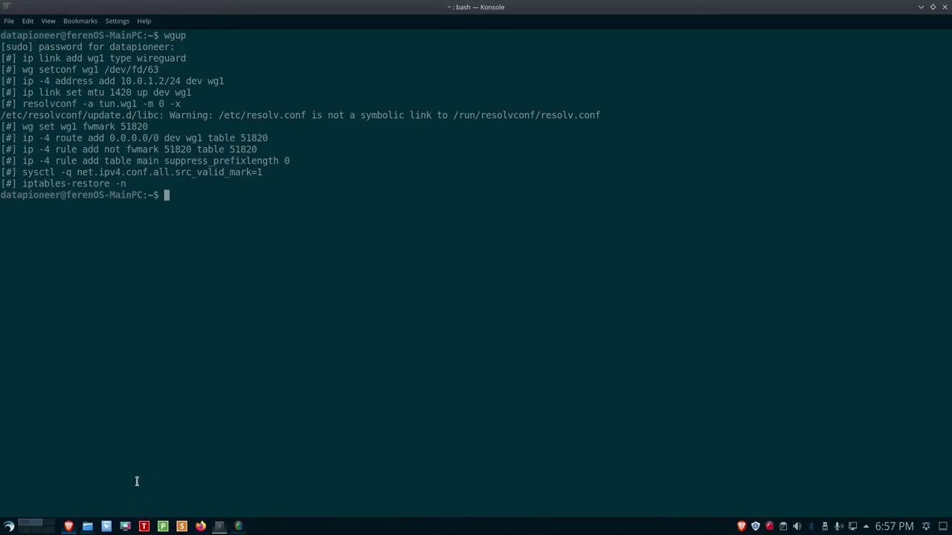
Switch to the Brave browser and reload IP Chicken to check the public IP address over Wireguard
left_click(69, 527)
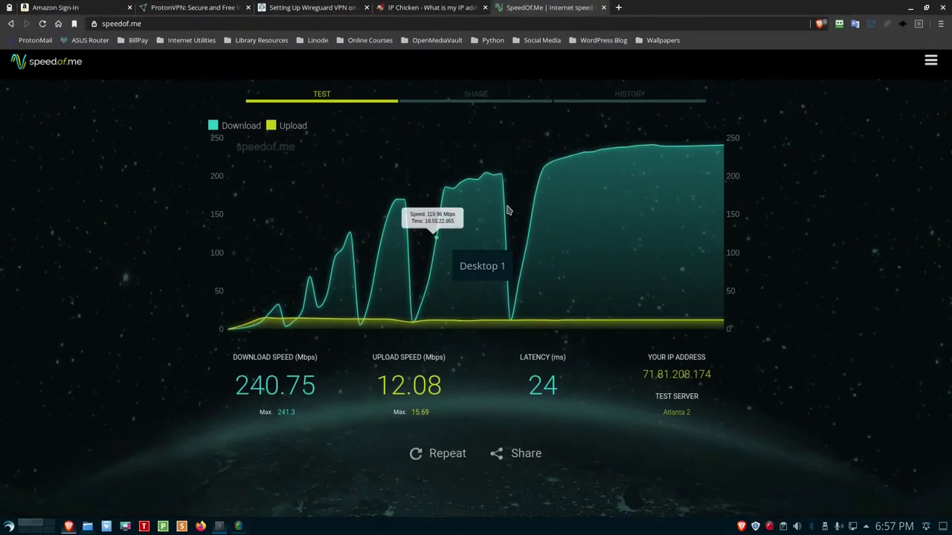
left_click(436, 8)
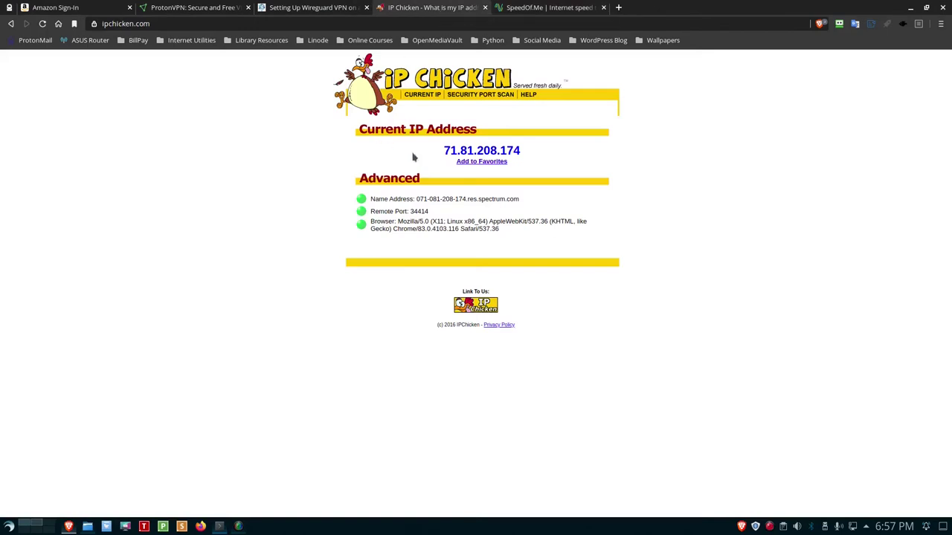
left_click(43, 24)
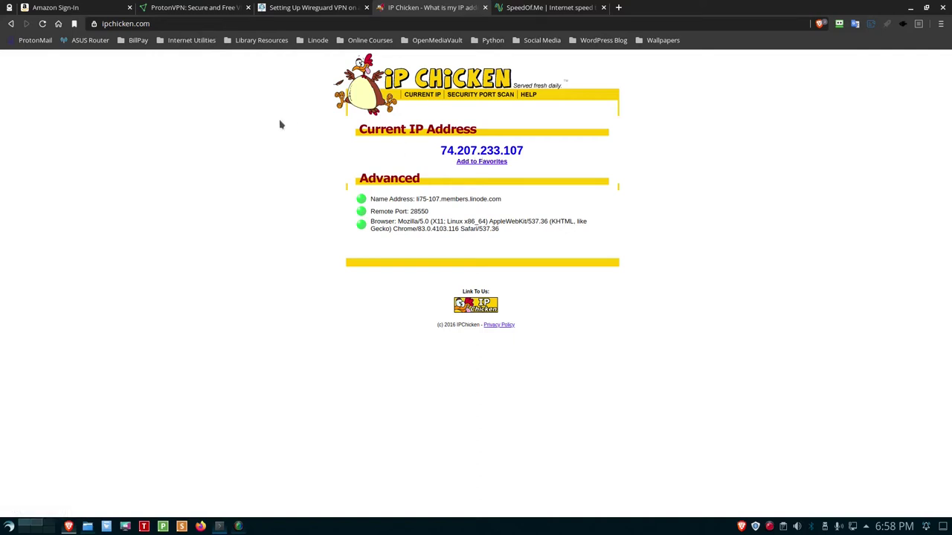
Repeat the SpeedOf.Me test over the Wireguard connection and review its results
left_click(541, 9)
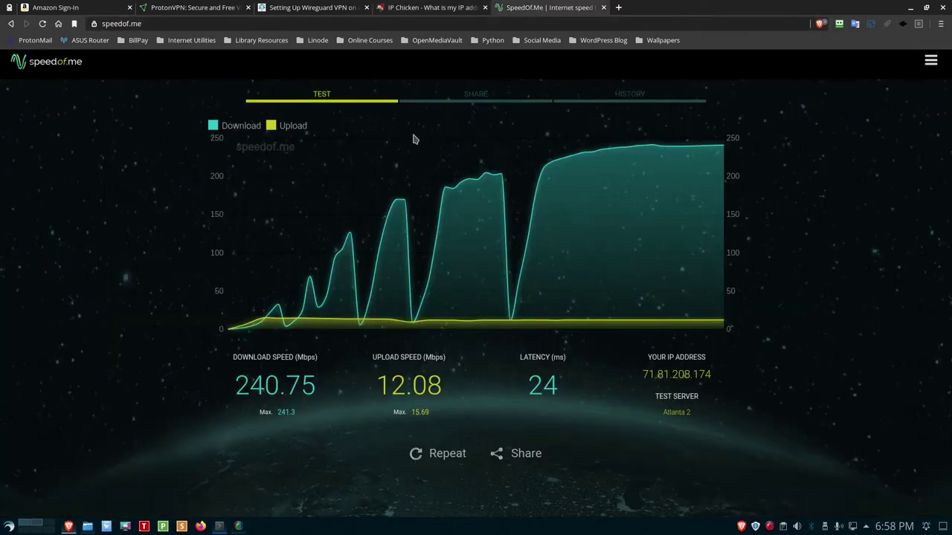
left_click(443, 455)
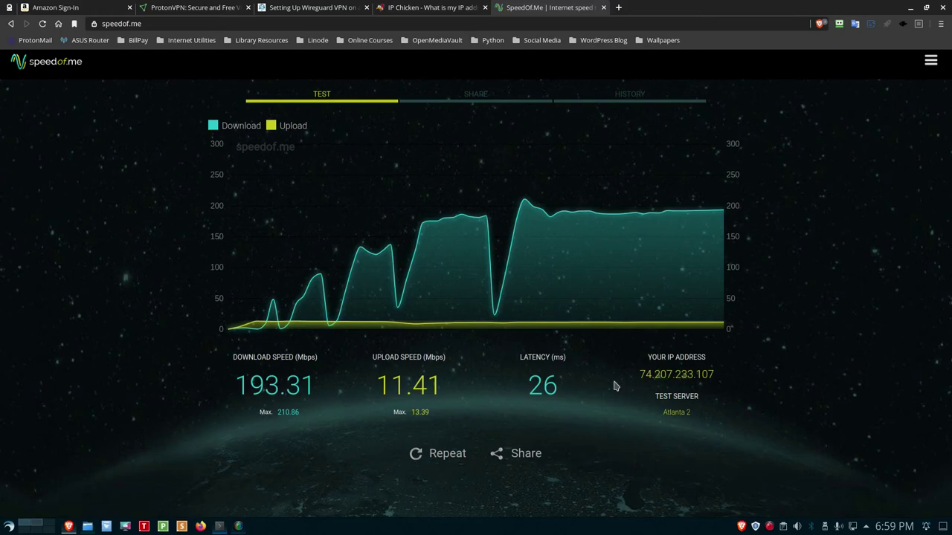
left_click(440, 8)
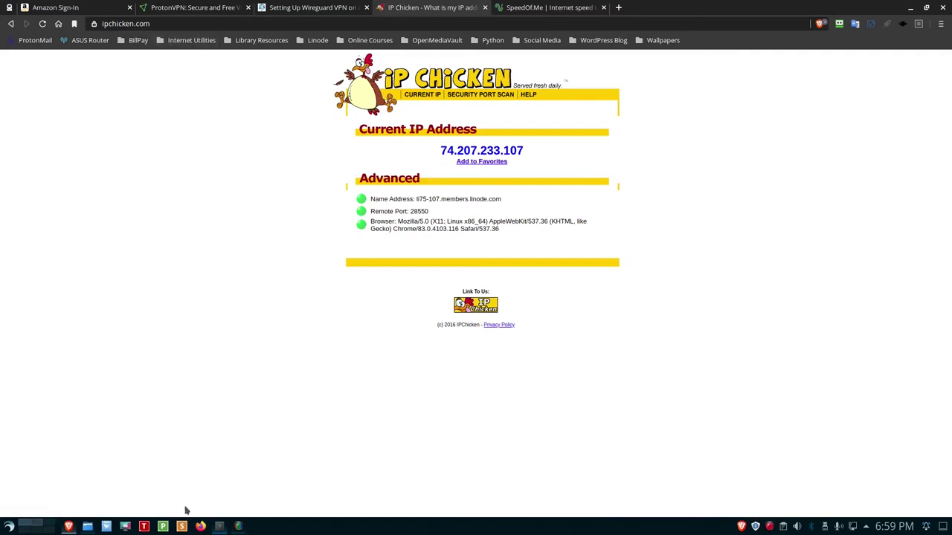
left_click(219, 526)
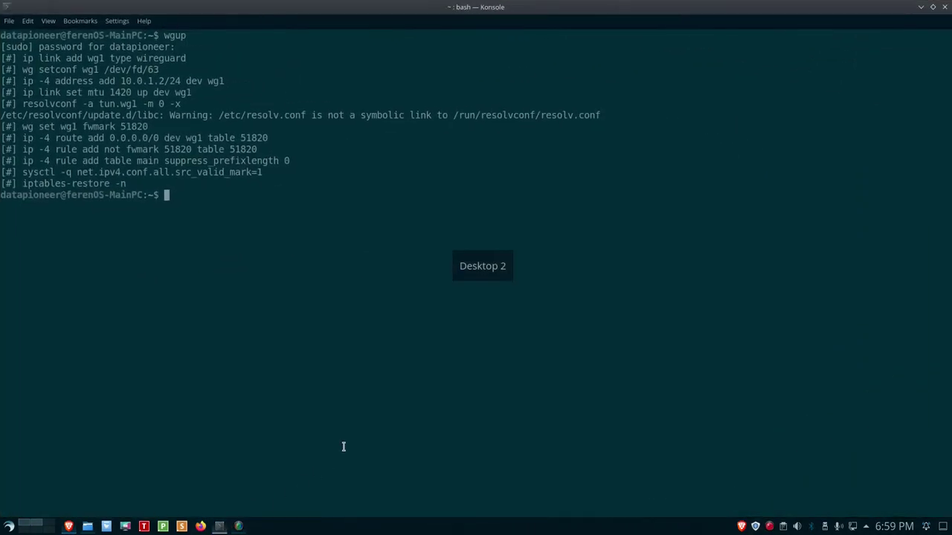
left_click(68, 527)
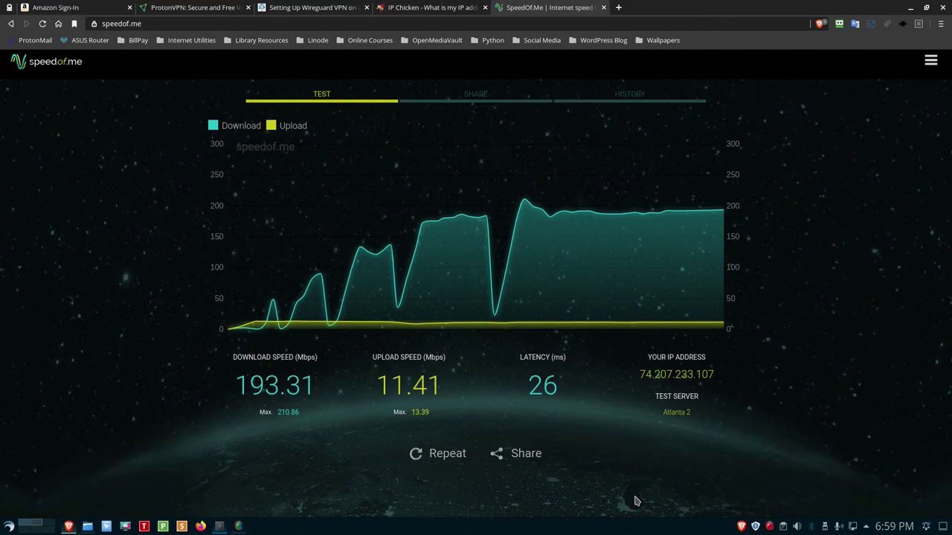
Switch to Konsole and shut down the Wireguard VPN with the wgdown command
left_click(219, 527)
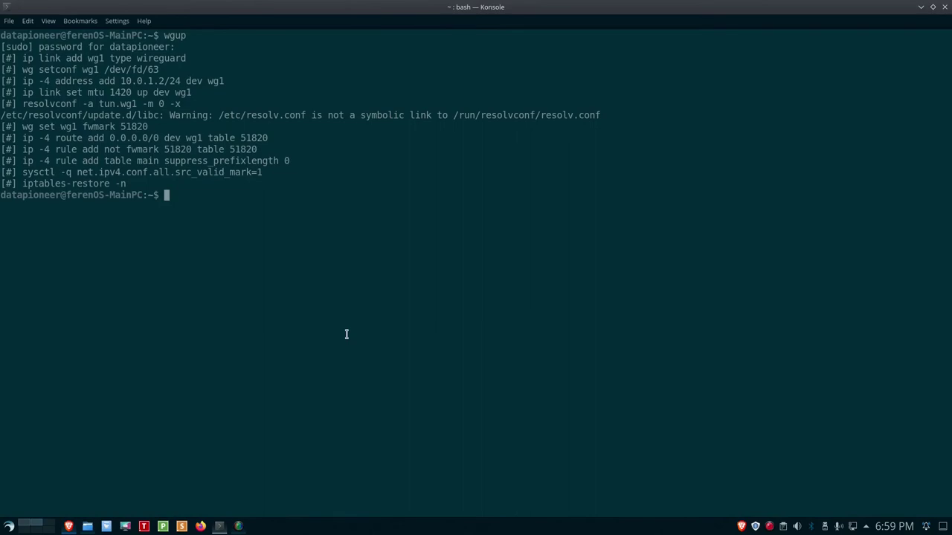
type("wgdown")
key("Return")
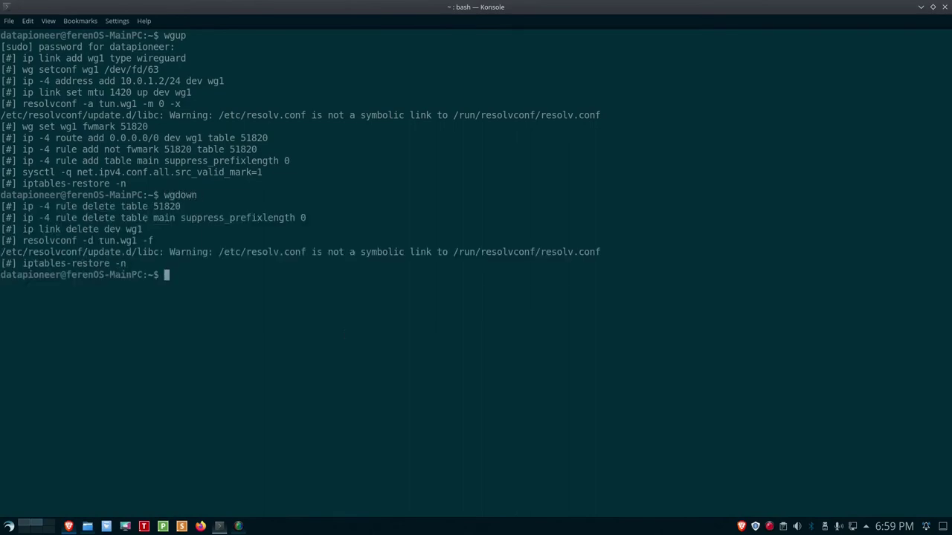
Switch to the Brave browser and reload IP Chicken to check the public IP address with Wireguard off
left_click(70, 527)
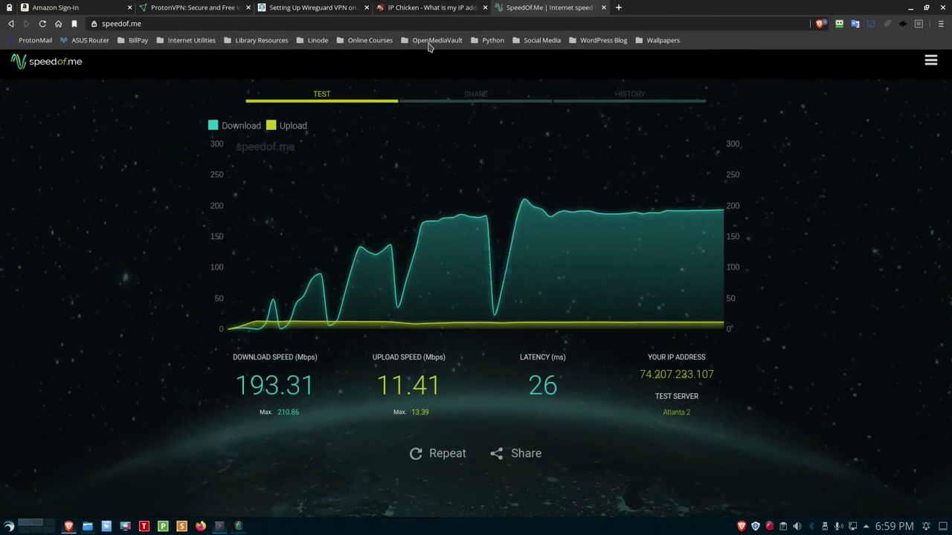
left_click(417, 8)
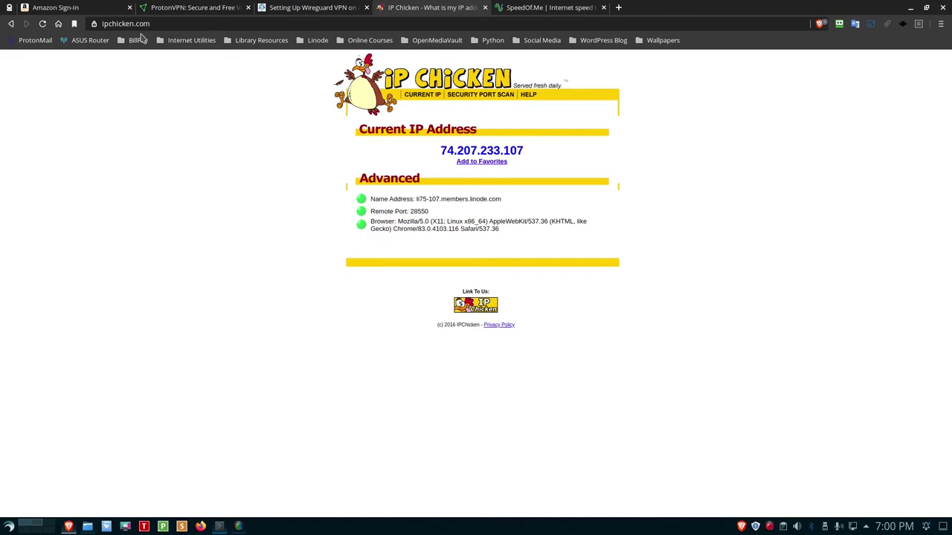
left_click(42, 25)
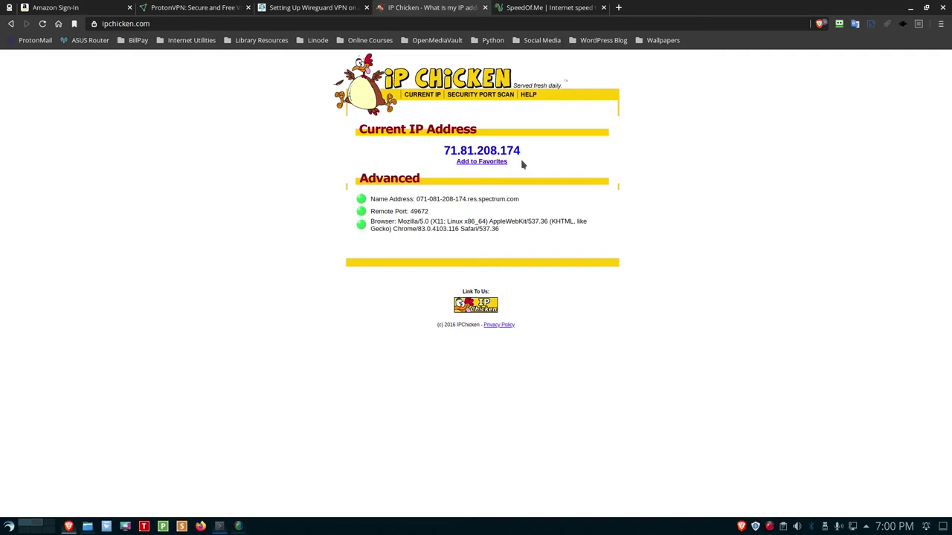
Switch to Konsole, clear the terminal, and become root with the su command, entering the root password
left_click(219, 528)
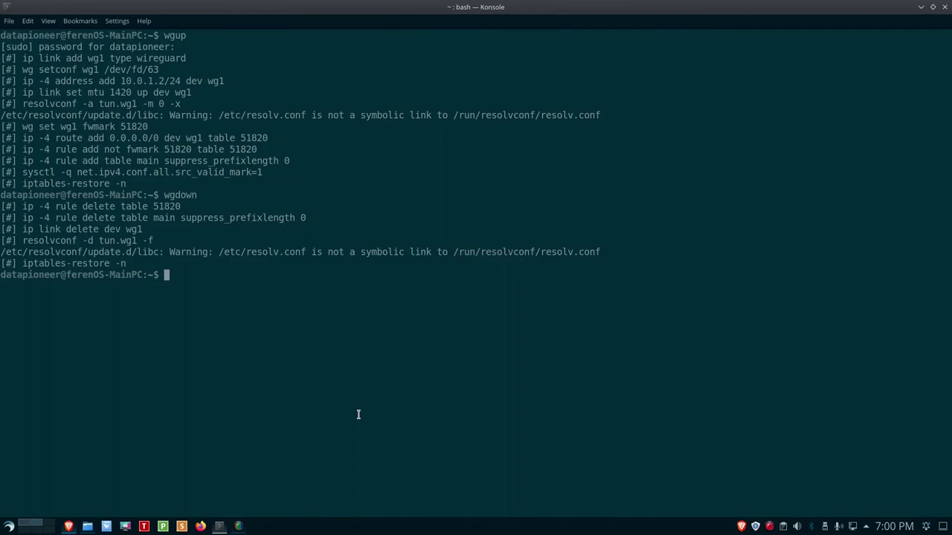
type("clear")
key("Return")
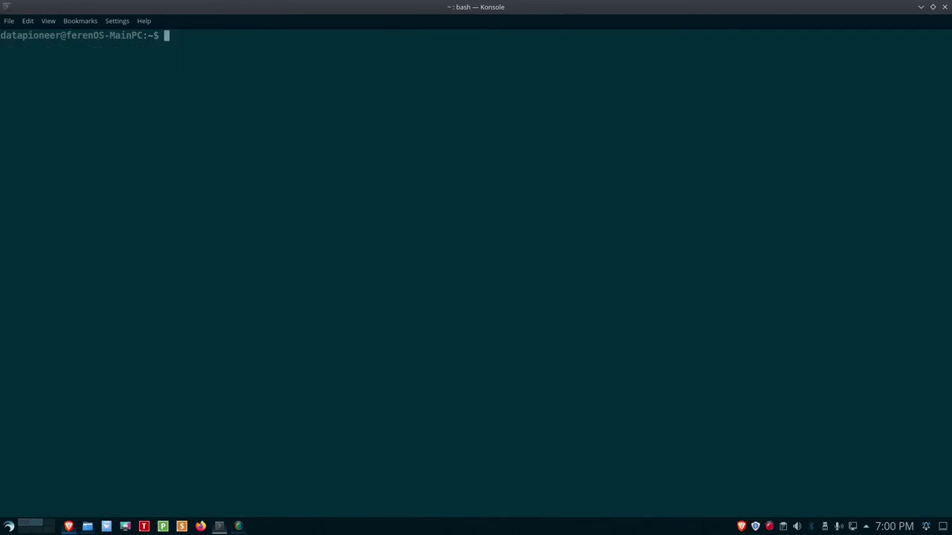
type("su")
key("Return")
key("Return")
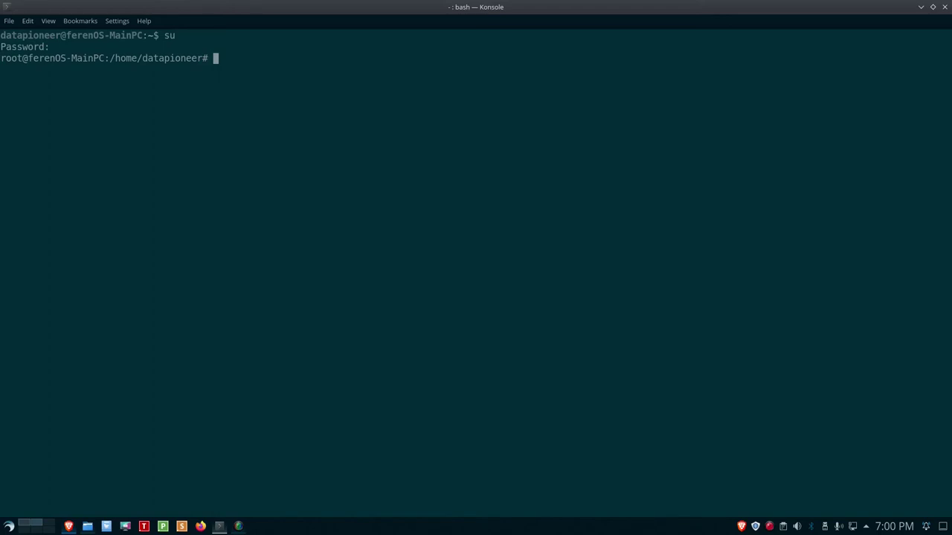
Connect to a random ProtonVPN server by running protonvpn c -r
type("prf")
key("BackSpace")
type("otonvpn c -r")
key("Return")
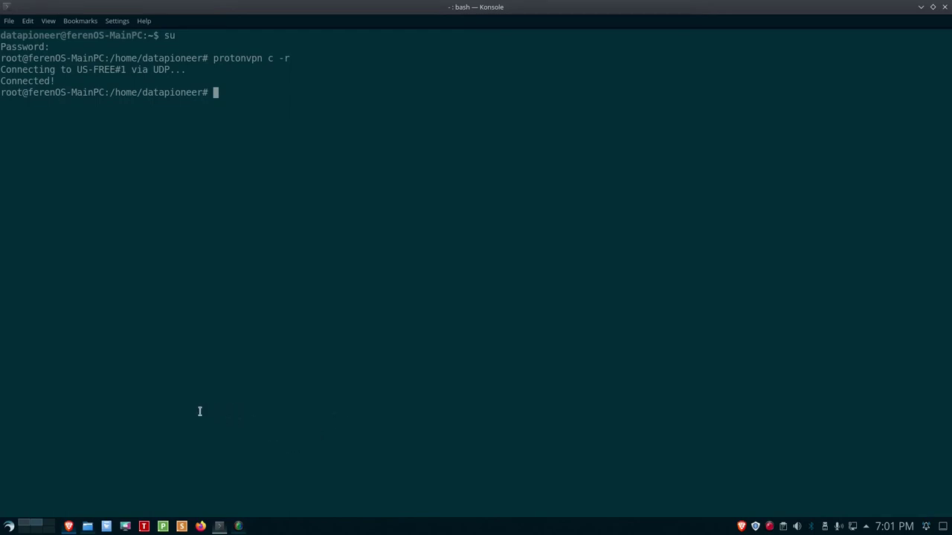
Switch to the Brave browser, reload IP Chicken to check the public IP address, and repeat the SpeedOf.Me test over ProtonVPN
left_click(68, 526)
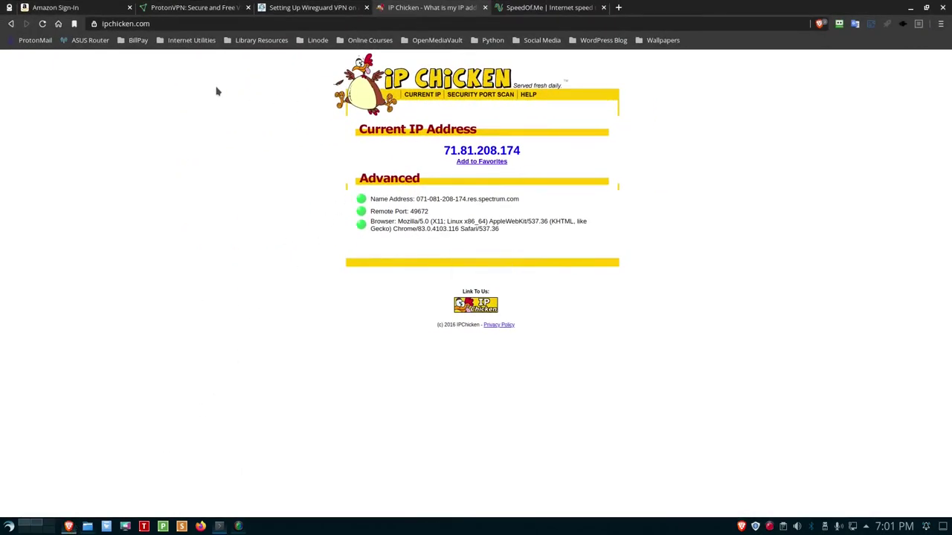
left_click(42, 23)
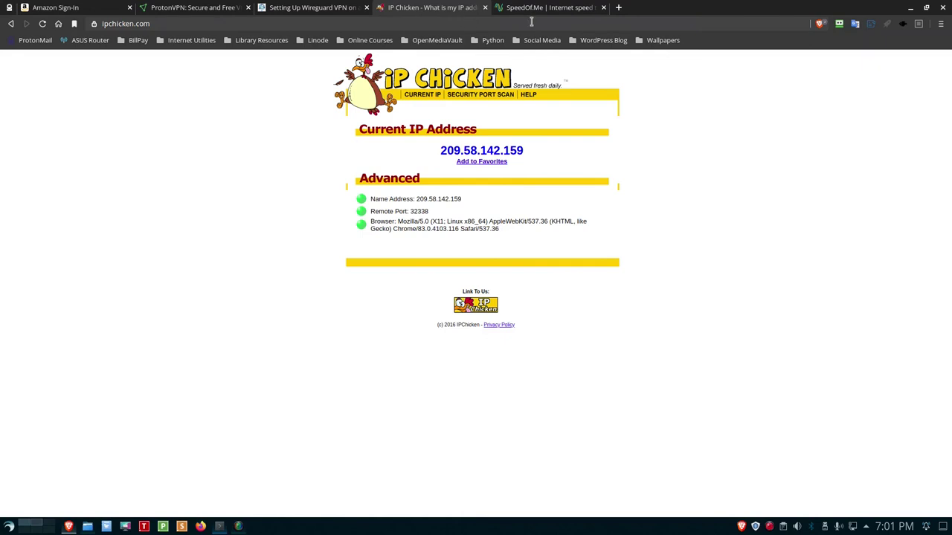
left_click(555, 9)
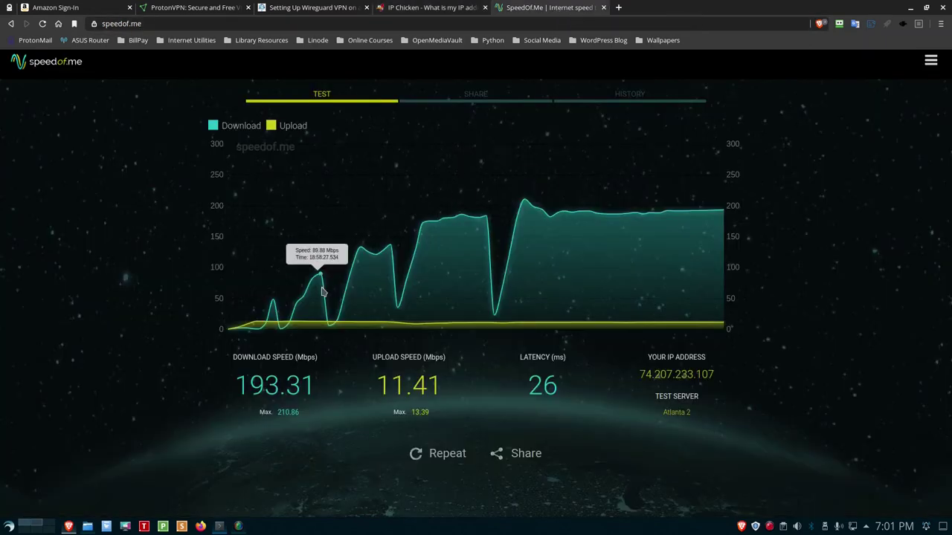
left_click(448, 462)
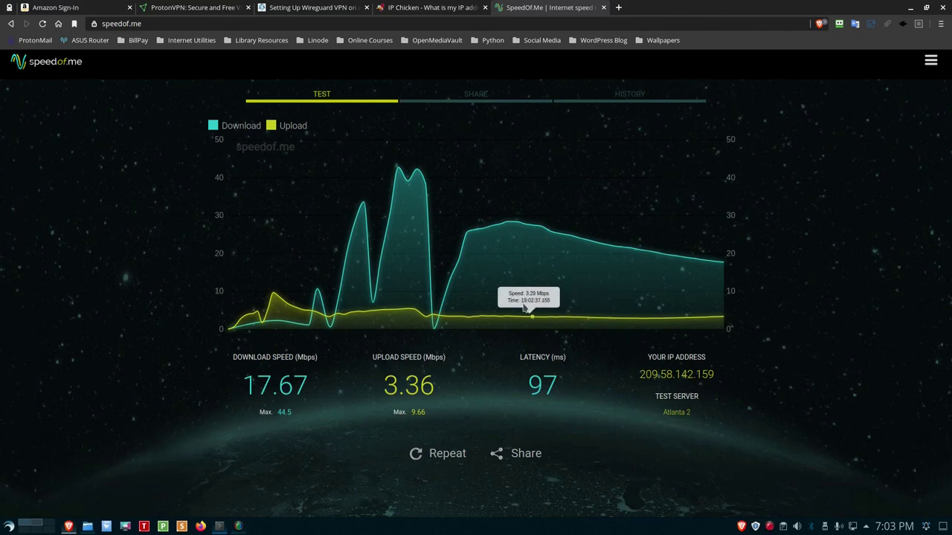
left_click(417, 10)
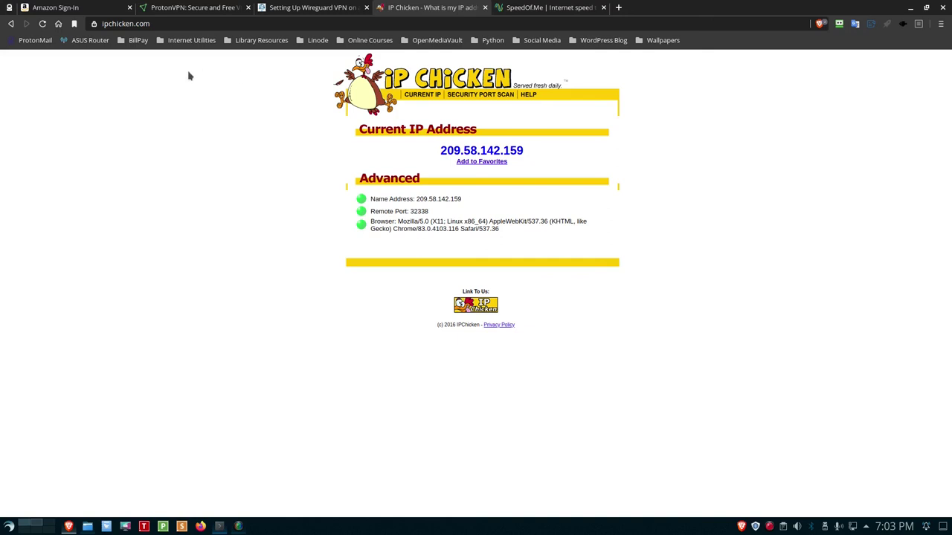
left_click(187, 11)
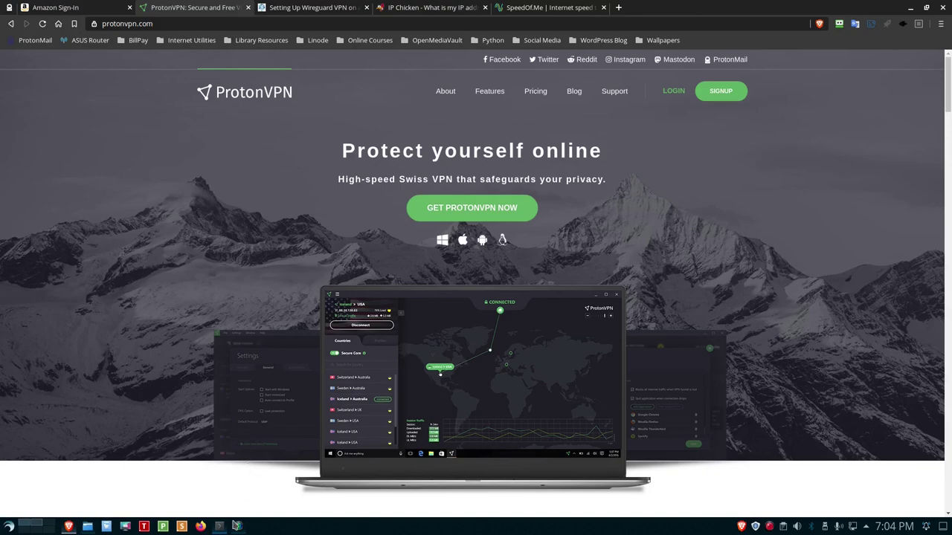
Switch to Konsole, disconnect from ProtonVPN with protonvpn d, and return to the Brave browser
left_click(218, 528)
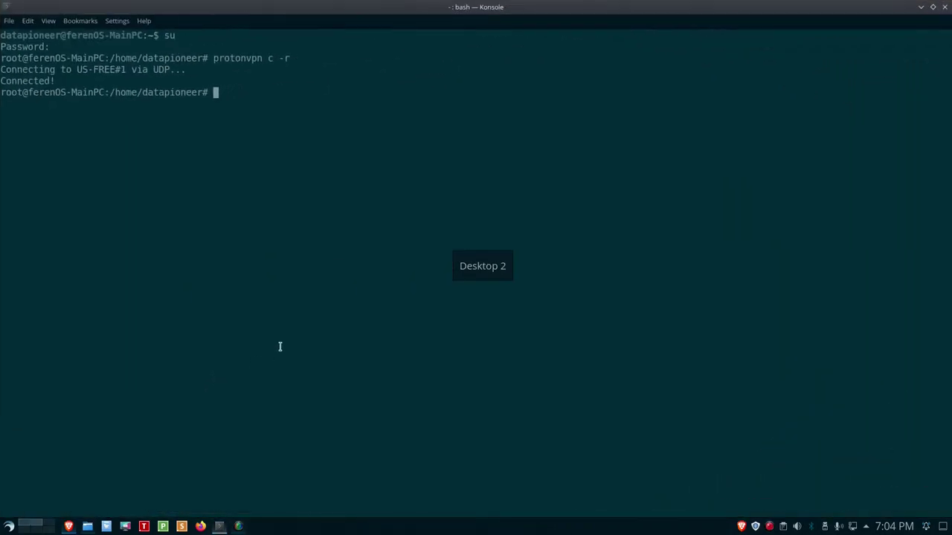
type("pr")
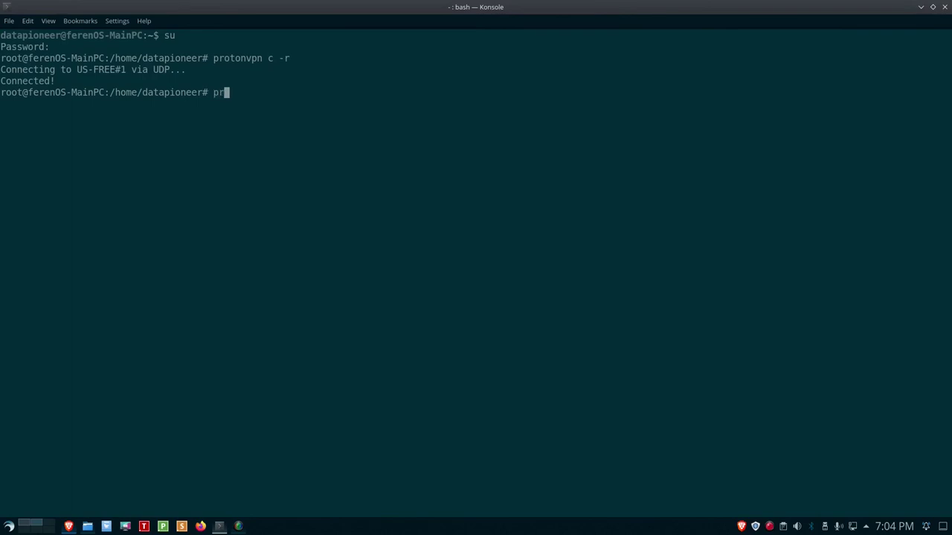
type("otonvpn d")
key("Return")
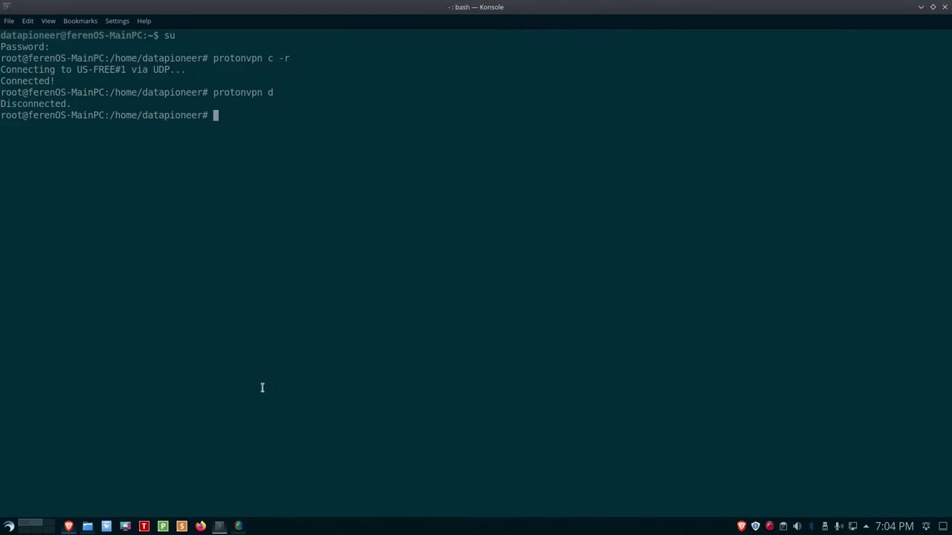
left_click(74, 527)
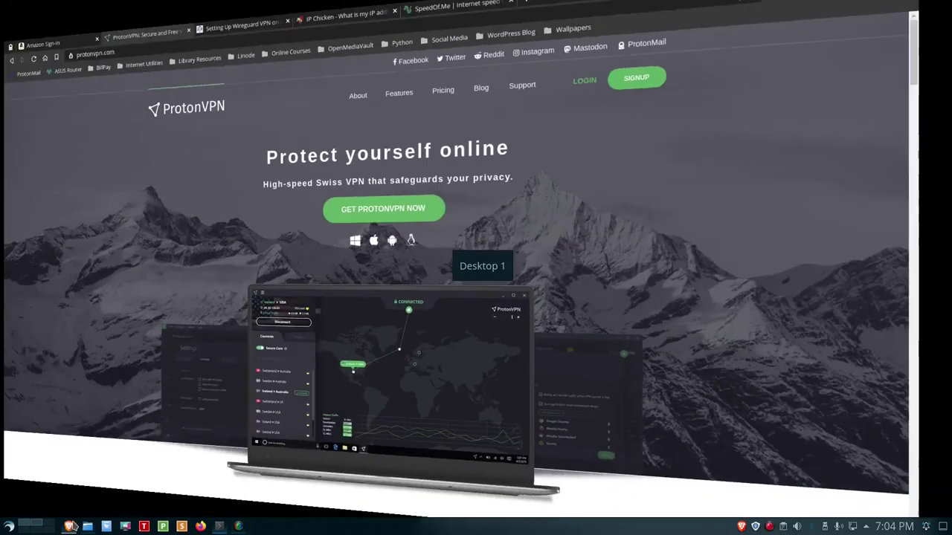